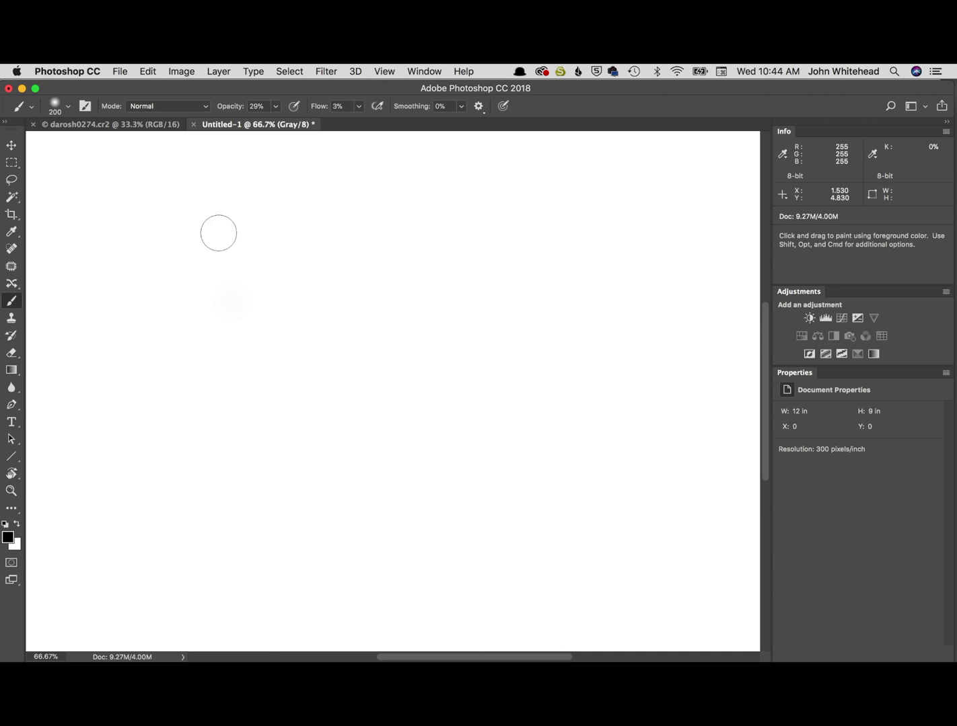
Step: Raise the brush opacity to 100% in the options bar, with flow at 100%
drag(232, 107, 425, 118)
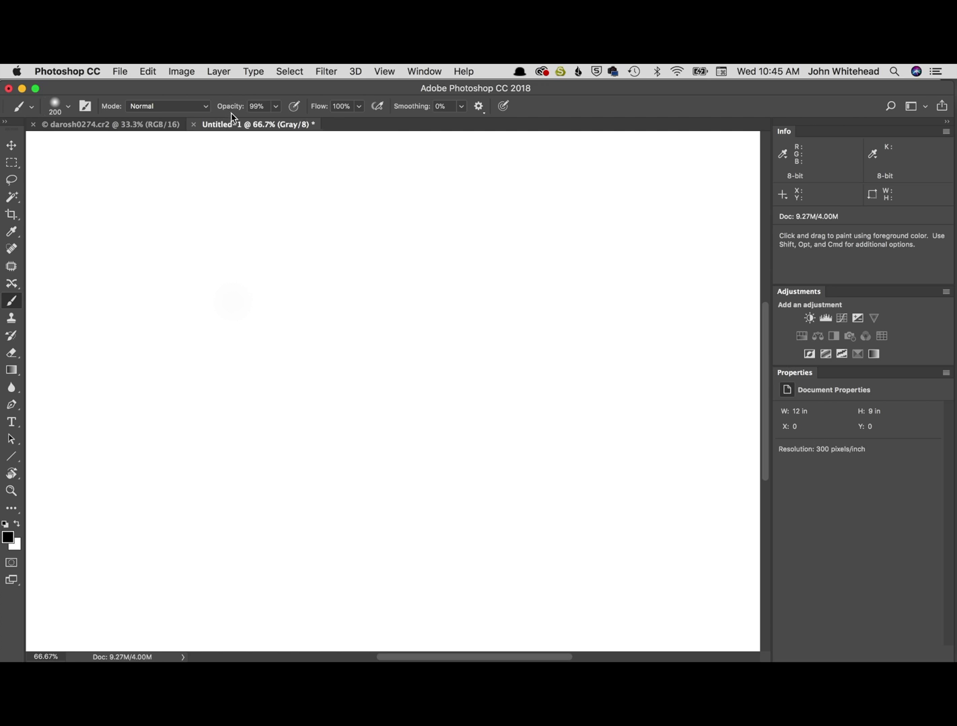
drag(231, 110, 236, 109)
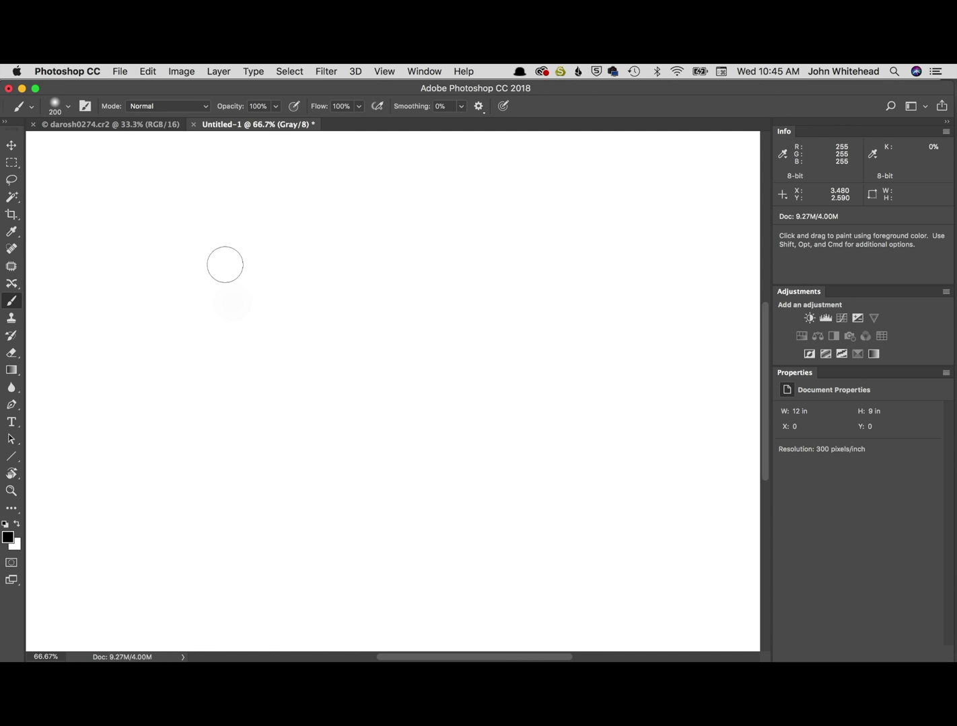
Step: Paint a black test stroke, undo it, then paint a dark grey stroke at about 77% opacity
drag(226, 265, 474, 259)
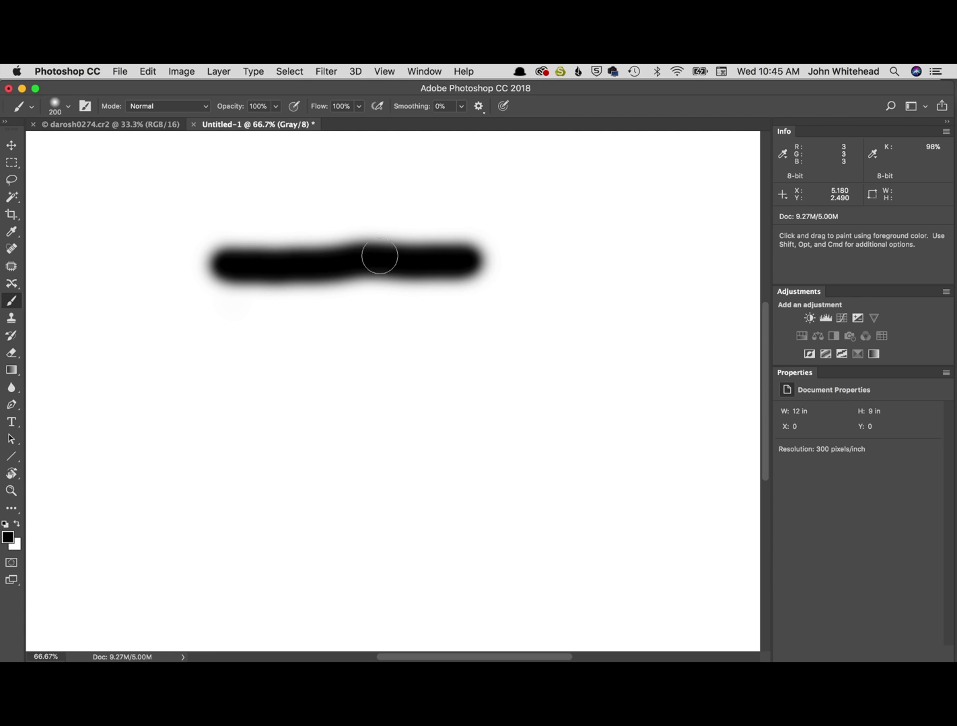
key(super+z)
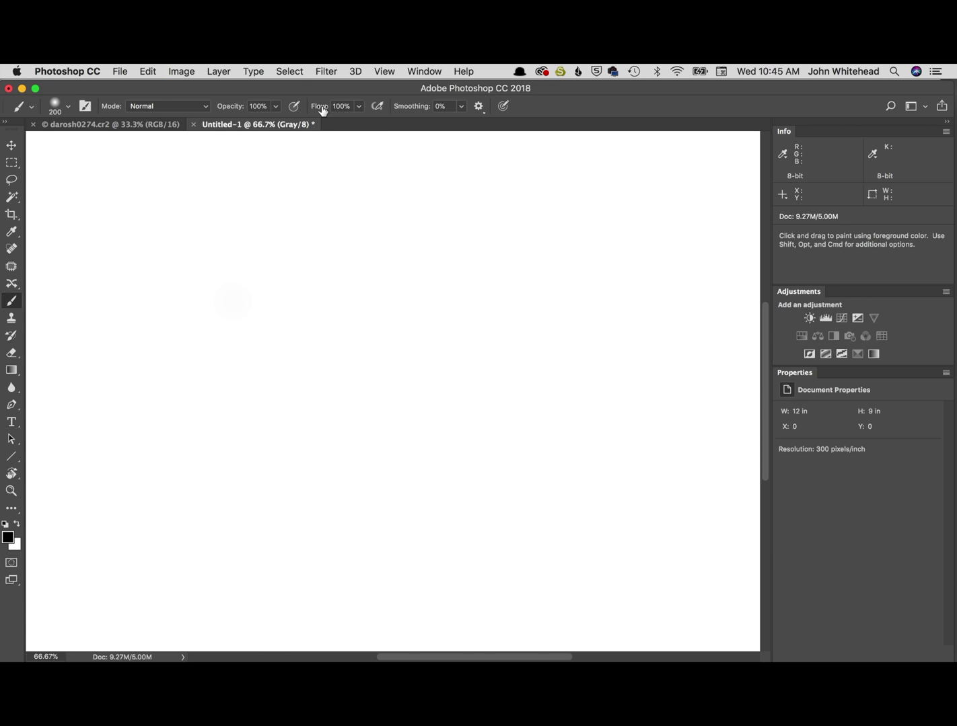
drag(238, 112, 223, 112)
drag(206, 247, 464, 250)
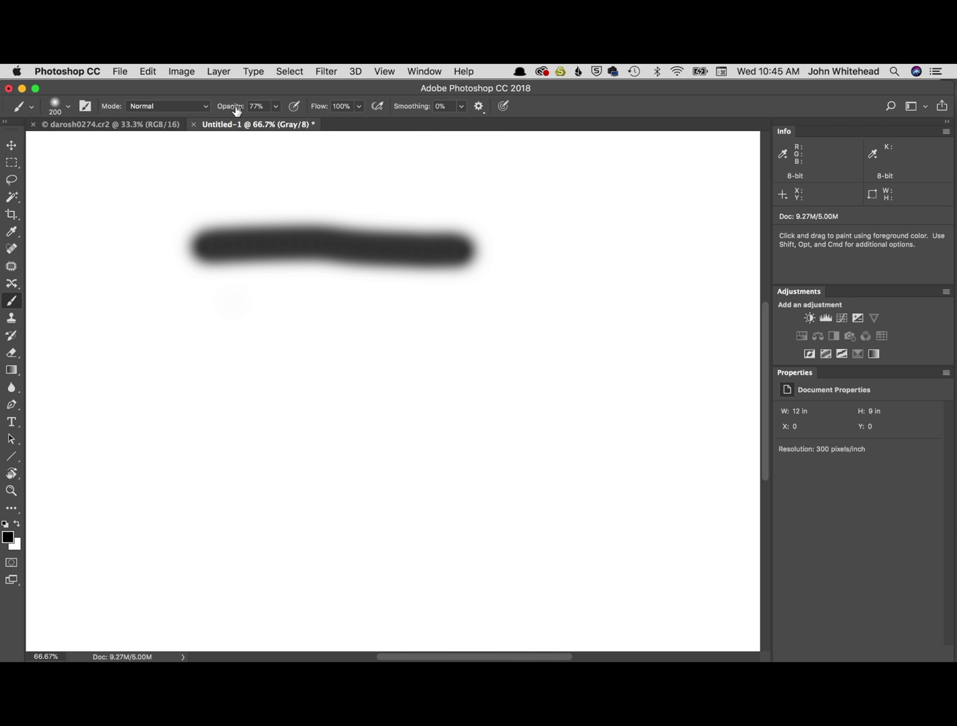
Step: Paint lighter comparison strokes at 44% and 1% opacity, then undo them
drag(238, 112, 219, 111)
drag(253, 310, 455, 322)
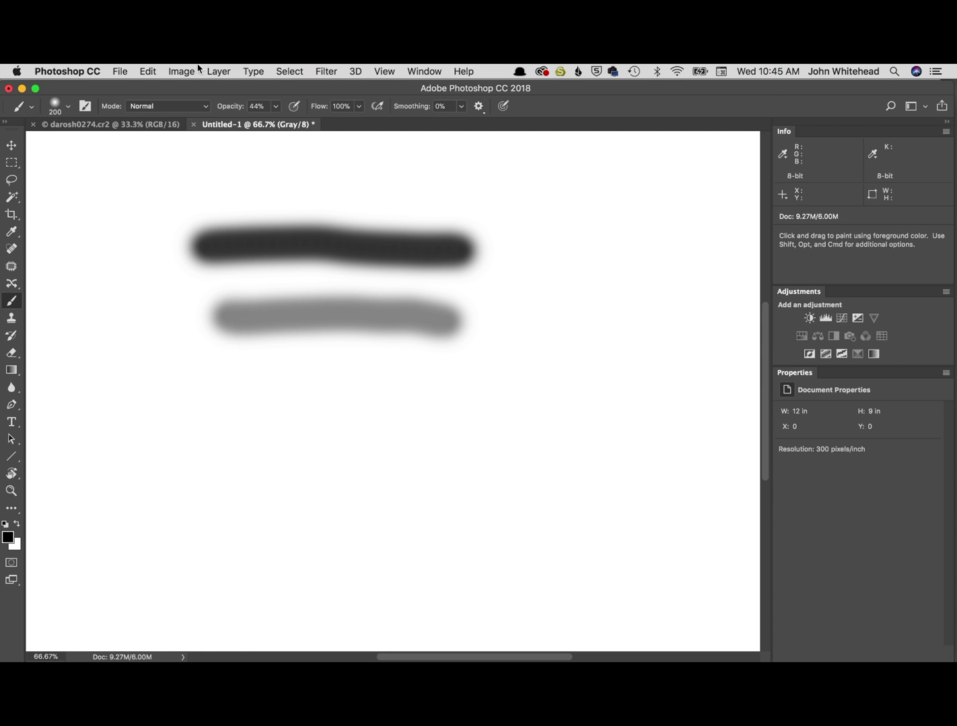
drag(237, 109, 205, 106)
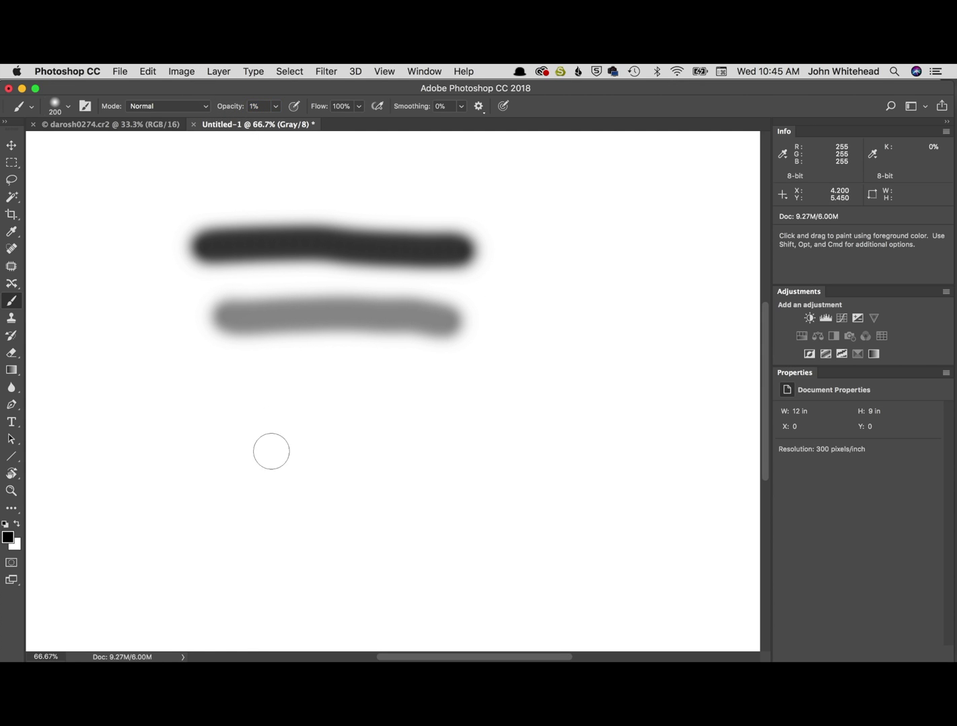
drag(272, 452, 418, 433)
key(super+alt+z)
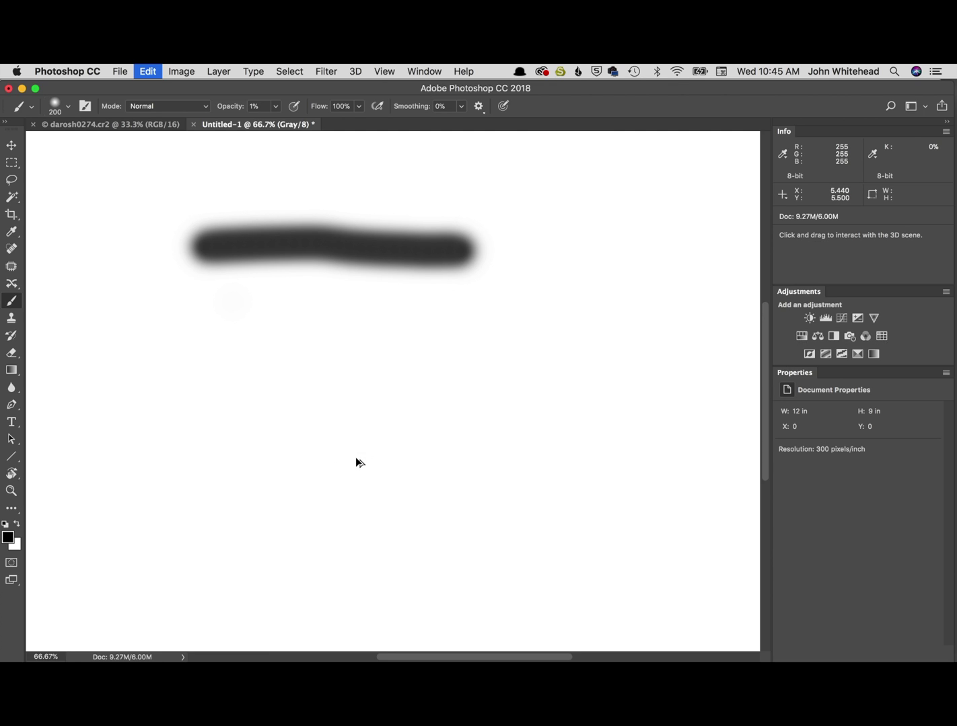
Step: Undo the last stroke, set opacity to 29%, and layer overlapping strokes into a darkening grey cloud
key(super+alt+z)
drag(225, 110, 242, 114)
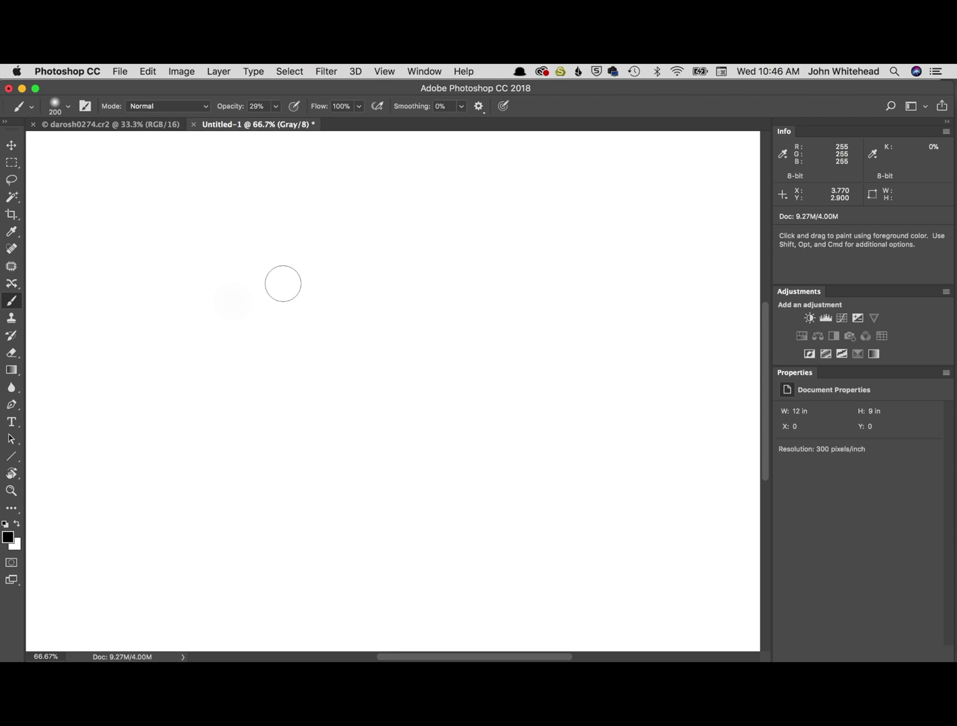
mouse_move(266, 285)
mouse_down()
mouse_move(481, 290)
mouse_move(303, 305)
mouse_move(465, 299)
mouse_move(271, 308)
mouse_move(468, 314)
mouse_move(455, 326)
mouse_move(315, 330)
mouse_move(308, 320)
mouse_move(406, 294)
mouse_move(377, 284)
mouse_move(389, 269)
mouse_move(350, 295)
mouse_move(471, 322)
mouse_move(567, 317)
mouse_move(347, 342)
mouse_move(326, 296)
mouse_move(335, 261)
mouse_move(280, 269)
mouse_move(306, 253)
mouse_move(319, 292)
mouse_move(403, 351)
mouse_move(446, 342)
mouse_move(420, 347)
mouse_move(563, 347)
mouse_move(337, 353)
mouse_move(269, 328)
mouse_move(320, 322)
mouse_move(299, 313)
mouse_move(333, 290)
mouse_move(390, 313)
mouse_move(378, 329)
mouse_move(388, 336)
mouse_move(434, 328)
mouse_up()
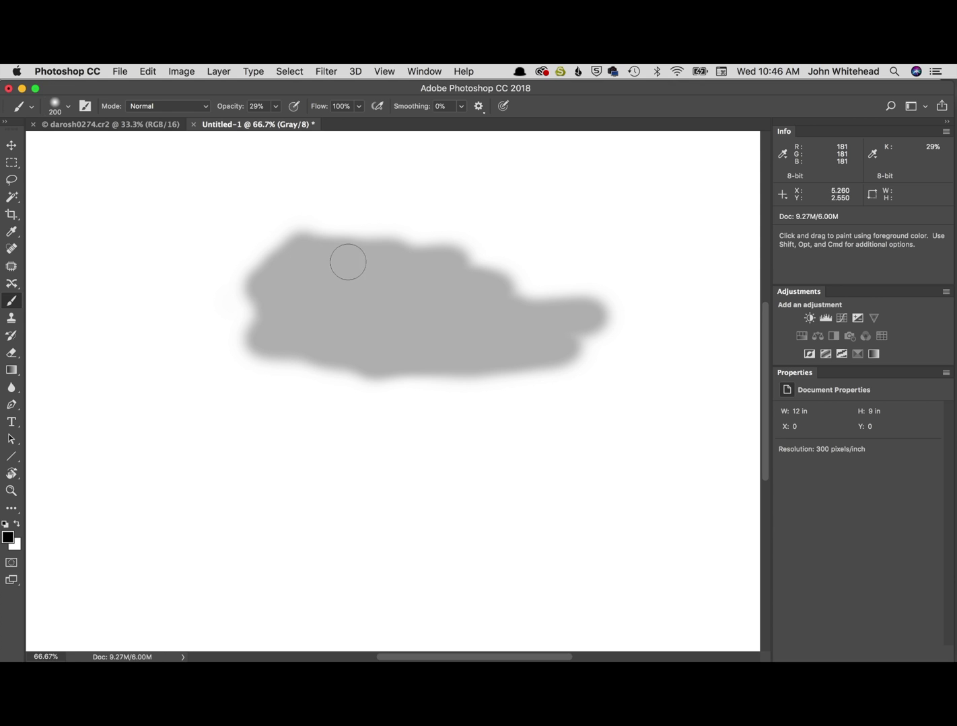
mouse_move(348, 261)
mouse_down()
mouse_move(312, 267)
mouse_move(387, 287)
mouse_move(287, 292)
mouse_move(292, 263)
mouse_move(325, 313)
mouse_move(419, 314)
mouse_move(339, 329)
mouse_move(312, 353)
mouse_move(520, 346)
mouse_move(468, 361)
mouse_move(508, 317)
mouse_move(392, 309)
mouse_move(433, 275)
mouse_move(285, 273)
mouse_move(510, 299)
mouse_move(489, 310)
mouse_move(495, 327)
mouse_move(543, 333)
mouse_move(582, 317)
mouse_move(573, 341)
mouse_move(585, 360)
mouse_move(537, 358)
mouse_up()
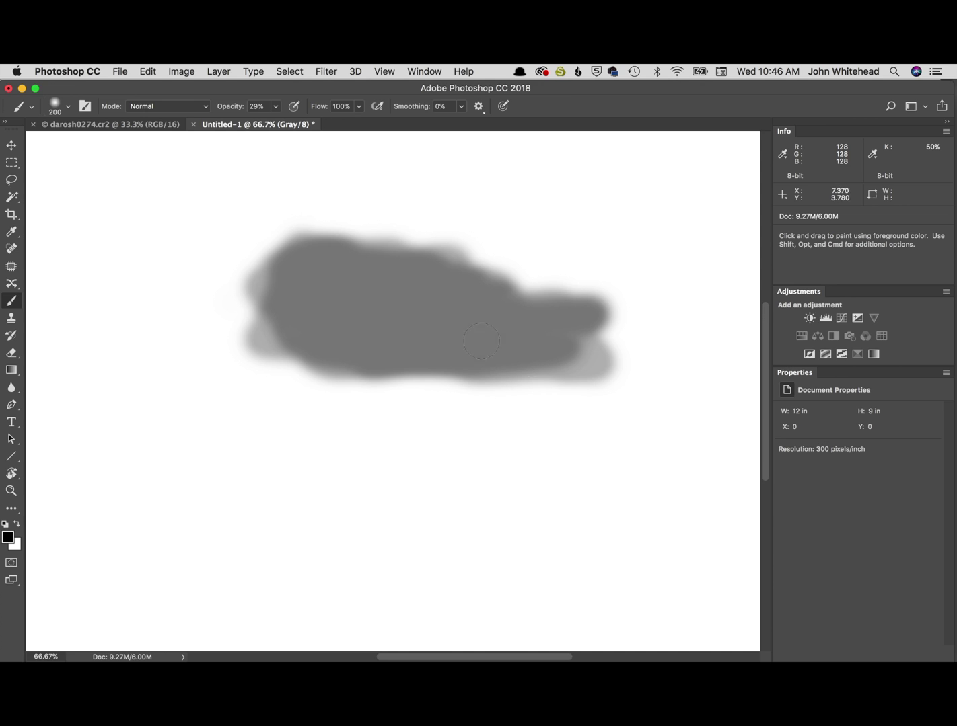
mouse_move(466, 332)
mouse_down()
mouse_move(324, 340)
mouse_move(368, 324)
mouse_move(327, 326)
mouse_move(399, 319)
mouse_move(417, 343)
mouse_up()
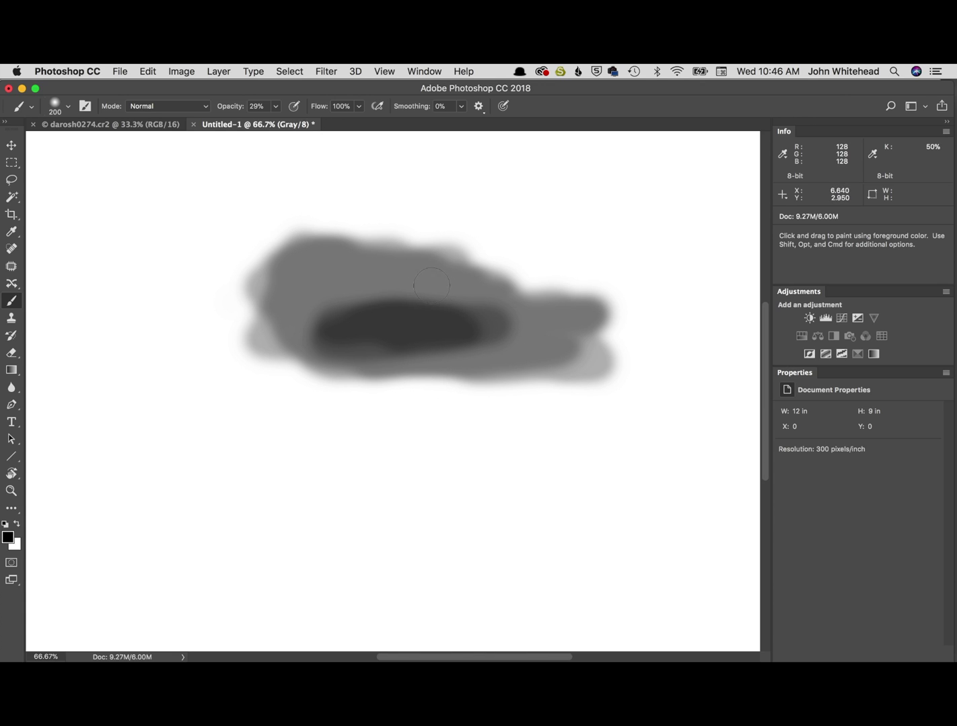
Step: Open and dismiss the File menu twice, then undo the strokes back to a blank canvas
click(114, 70)
mouse_move(180, 256)
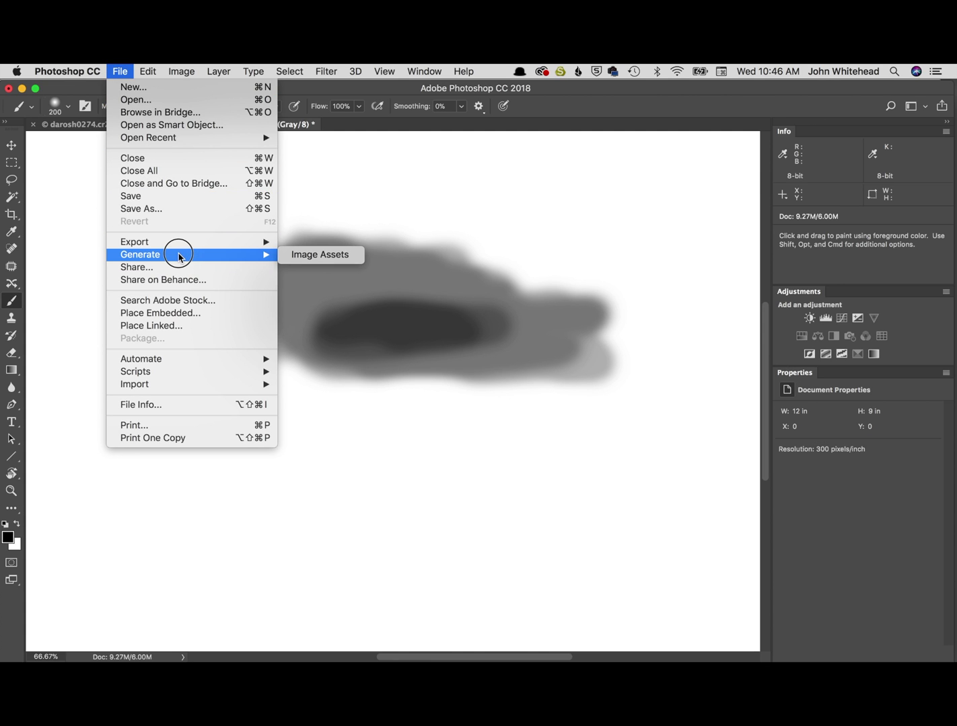
click(364, 171)
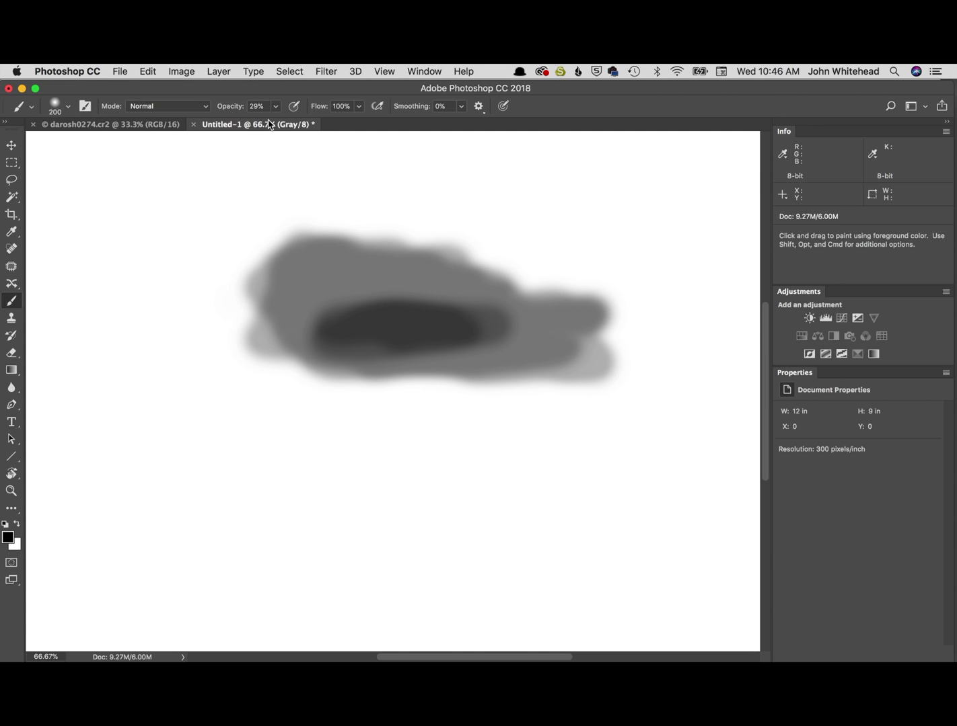
click(115, 71)
click(293, 216)
key(super+alt+z)
key(super+alt+z)
key(super+alt+z)
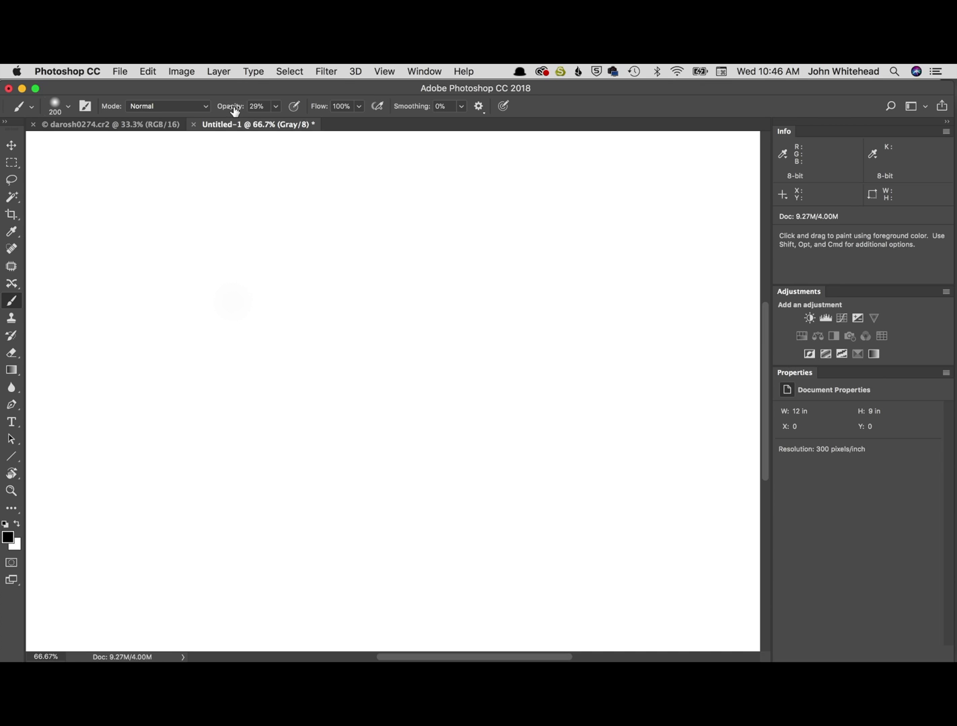
Step: Set opacity 99% and flow 57%, paint a soft black stroke, then drop flow to 1%
drag(234, 110, 254, 120)
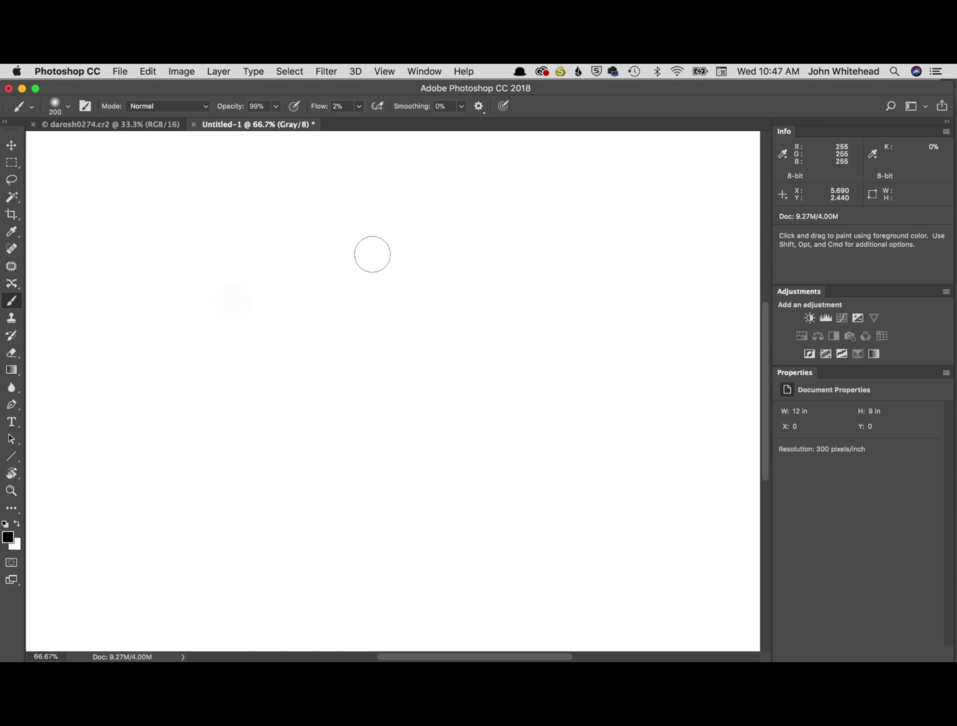
click(341, 108)
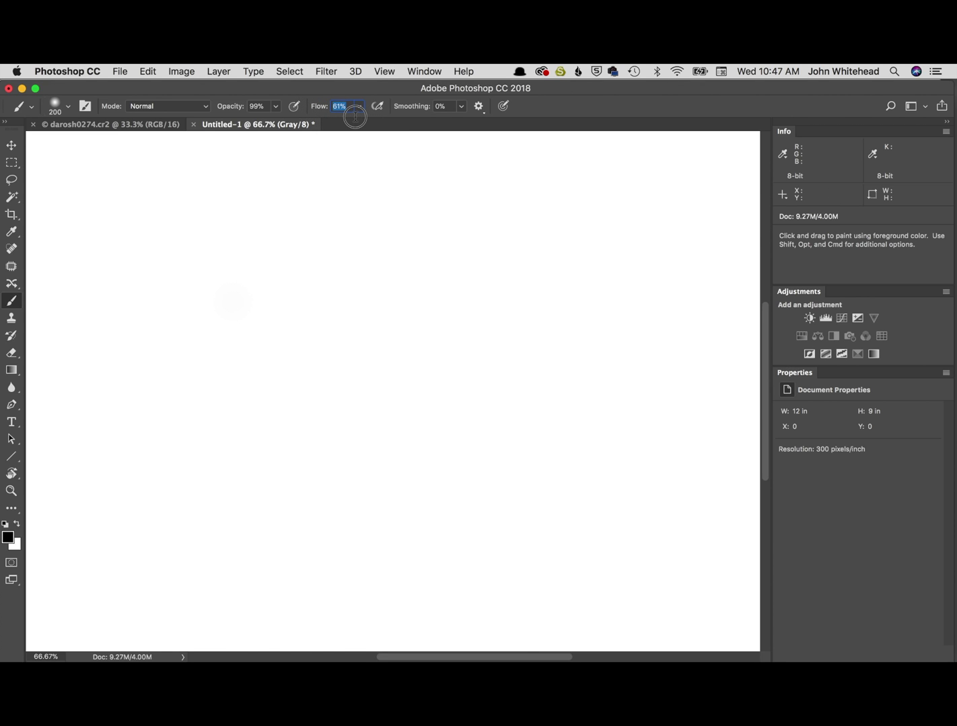
drag(293, 296, 455, 292)
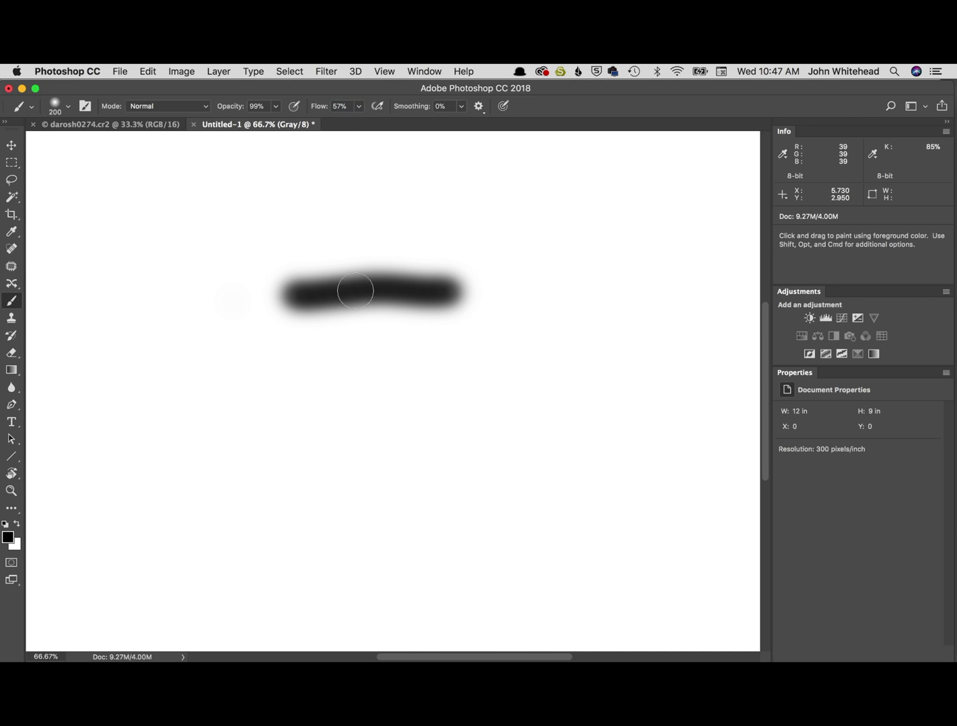
drag(322, 106, 267, 101)
Step: Undo the black stroke, set flow to 3%, and build up a dense soft black blob
key(super+z)
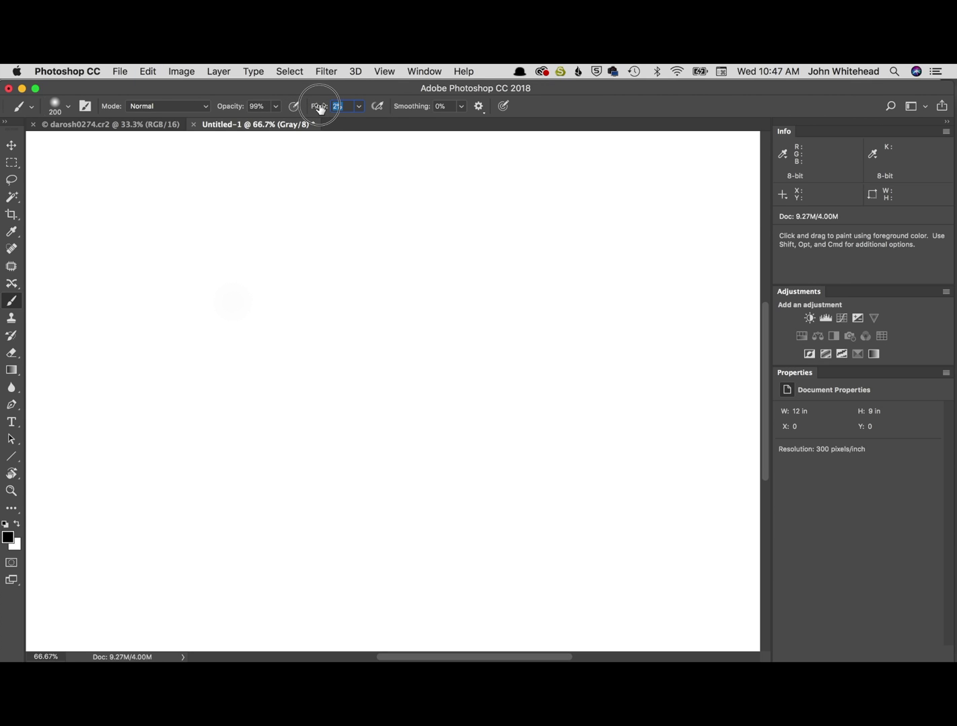
drag(320, 110, 321, 109)
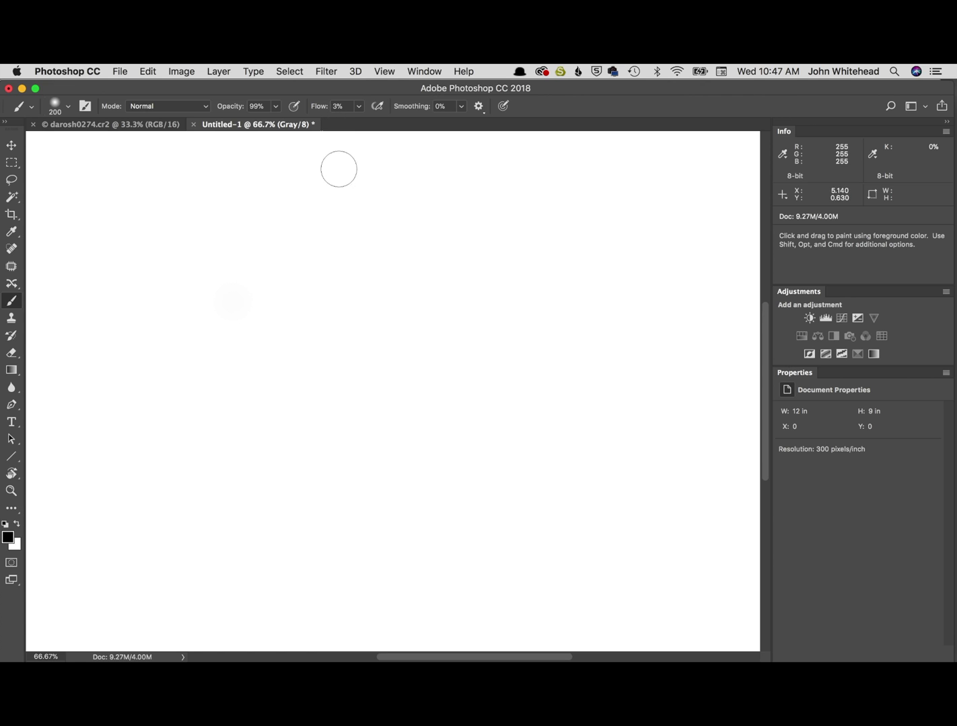
mouse_move(314, 278)
mouse_down()
mouse_move(441, 281)
mouse_move(335, 276)
mouse_move(420, 279)
mouse_move(349, 269)
mouse_move(435, 275)
mouse_move(284, 279)
mouse_move(421, 274)
mouse_move(293, 284)
mouse_move(445, 284)
mouse_move(287, 287)
mouse_move(420, 282)
mouse_move(327, 282)
mouse_move(367, 264)
mouse_move(307, 270)
mouse_move(346, 274)
mouse_move(313, 271)
mouse_move(304, 285)
mouse_move(386, 274)
mouse_move(264, 287)
mouse_move(425, 263)
mouse_up()
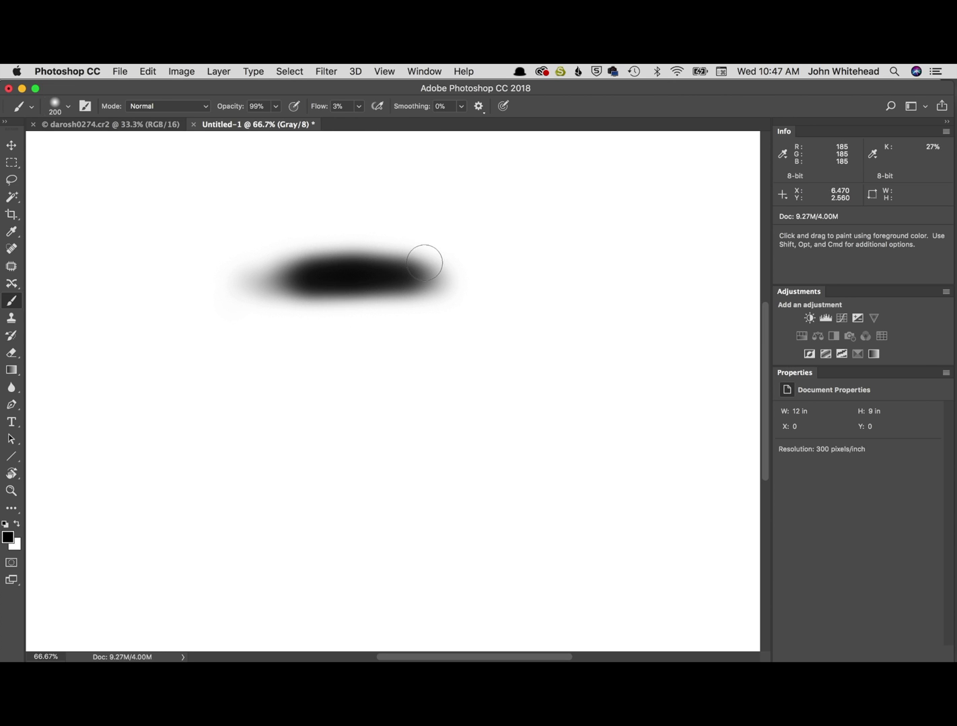
Step: Build a patchy grey area right of the blob and a faint grey smear at lower left
mouse_move(503, 280)
mouse_down()
mouse_move(678, 279)
mouse_move(499, 293)
mouse_move(642, 281)
mouse_move(536, 304)
mouse_move(524, 316)
mouse_move(645, 329)
mouse_move(543, 339)
mouse_move(559, 348)
mouse_move(655, 346)
mouse_move(524, 359)
mouse_move(663, 365)
mouse_move(558, 380)
mouse_move(658, 388)
mouse_up()
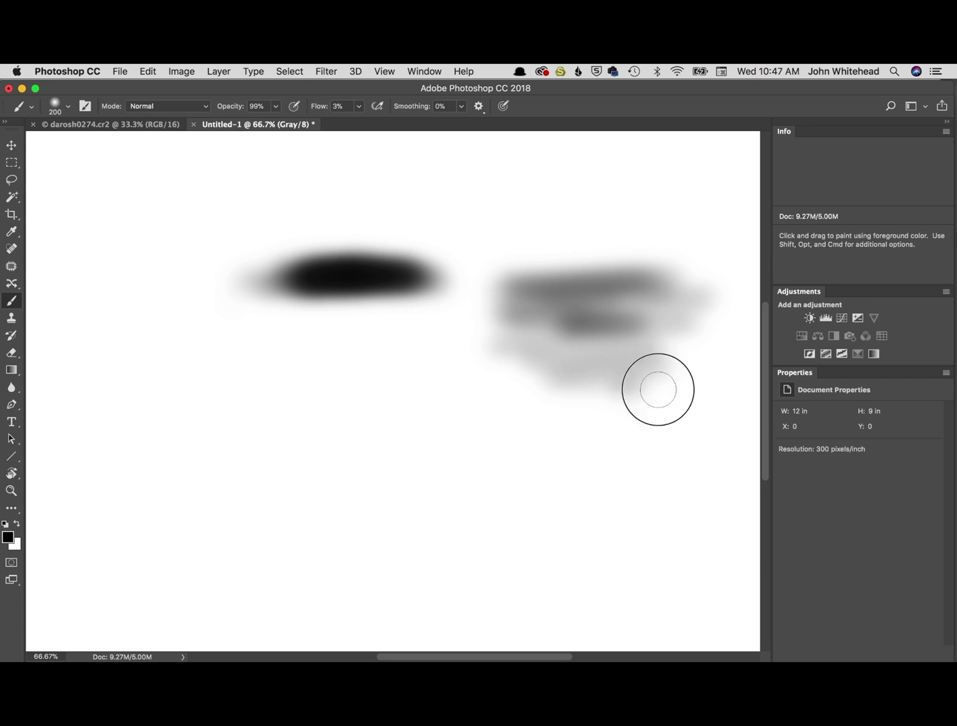
drag(587, 352, 563, 347)
mouse_move(521, 278)
mouse_down()
mouse_move(578, 300)
mouse_move(657, 278)
mouse_move(625, 301)
mouse_up()
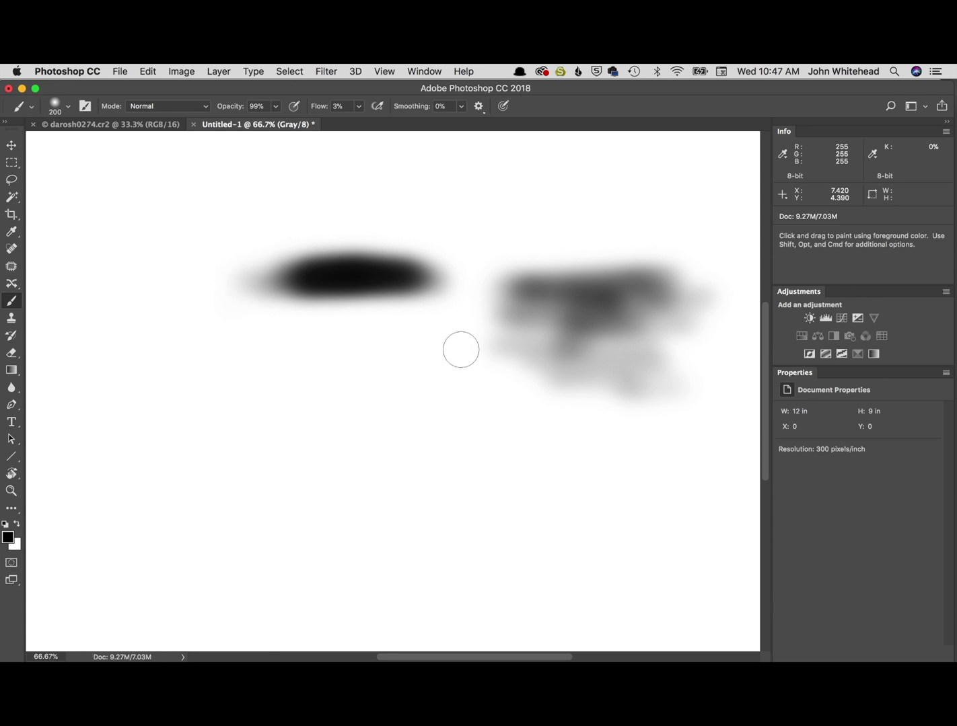
drag(549, 328, 535, 335)
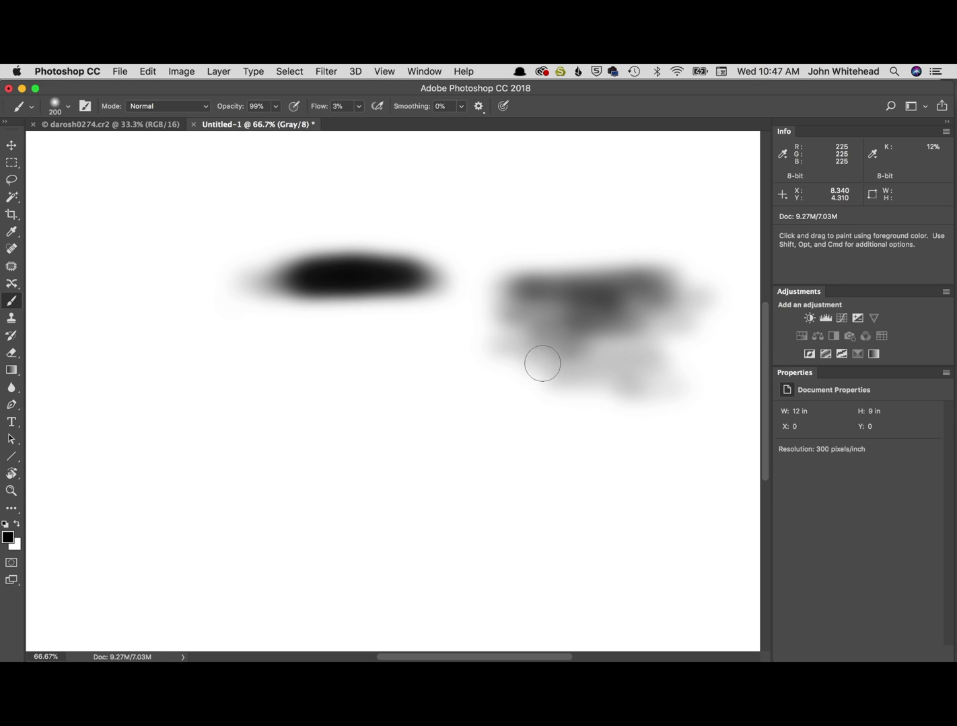
mouse_move(224, 384)
mouse_down()
mouse_move(408, 383)
mouse_move(253, 404)
mouse_move(371, 388)
mouse_move(247, 415)
mouse_move(401, 405)
mouse_move(317, 431)
mouse_up()
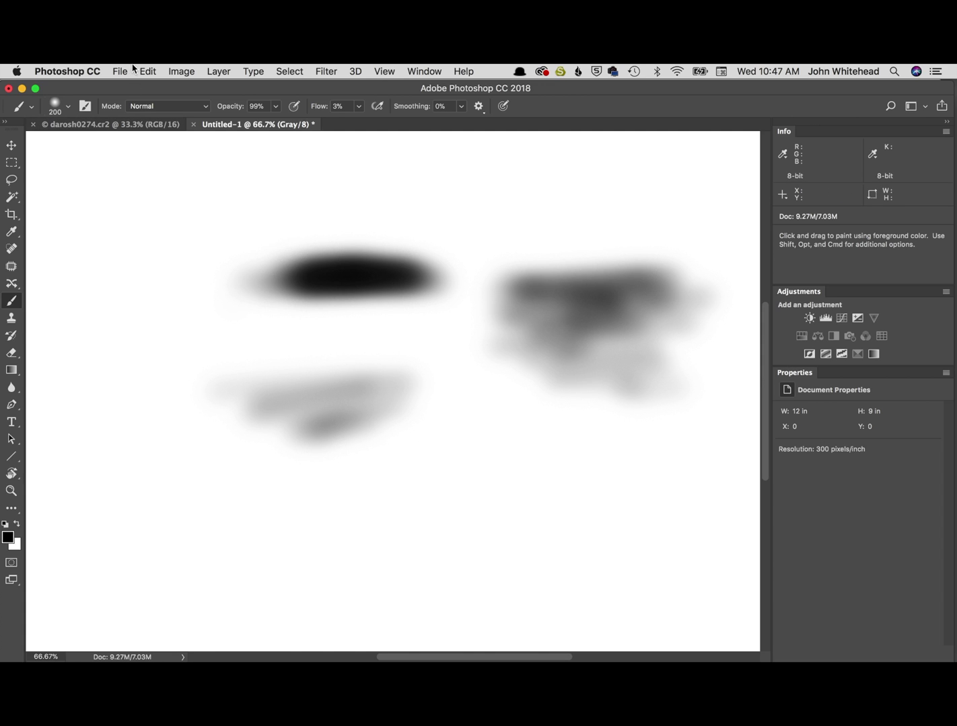
Step: At 45% opacity, paint a light grey daub at lower right and a faint smear under the blob
drag(233, 111, 194, 104)
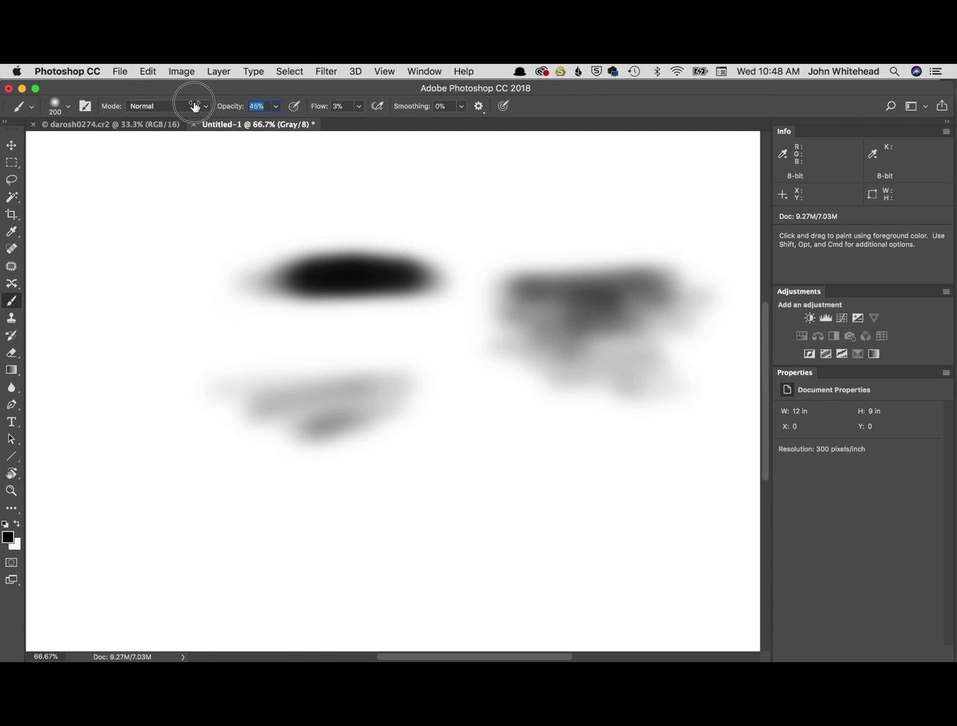
mouse_move(464, 489)
mouse_down()
mouse_move(609, 493)
mouse_move(518, 506)
mouse_move(581, 466)
mouse_move(527, 492)
mouse_up()
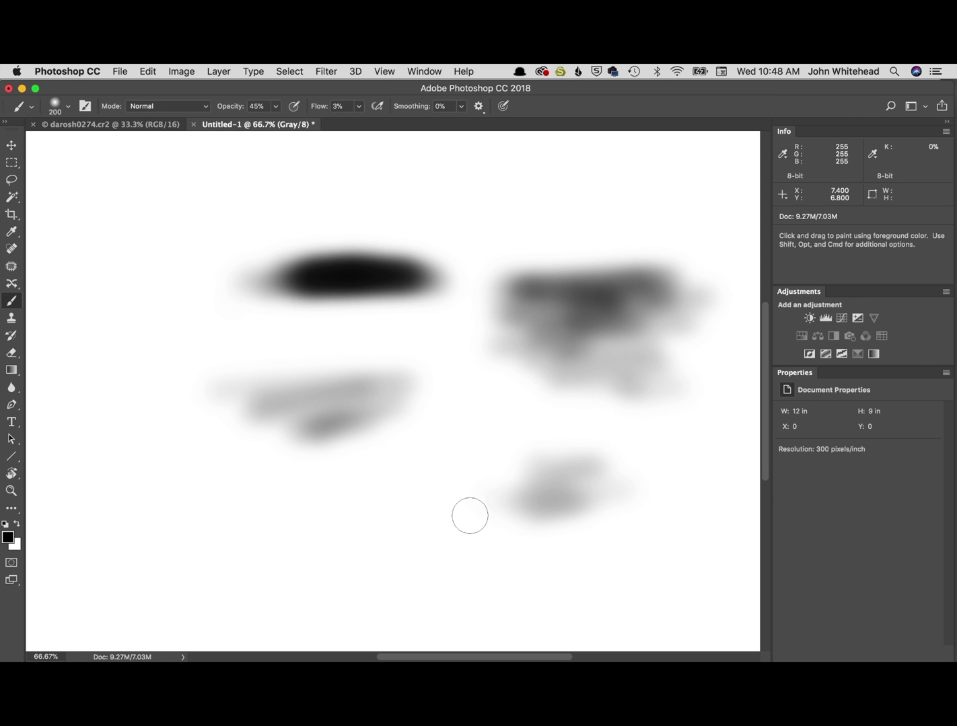
mouse_move(401, 299)
mouse_down()
mouse_move(324, 306)
mouse_move(320, 314)
mouse_move(423, 294)
mouse_move(316, 305)
mouse_move(391, 295)
mouse_move(328, 296)
mouse_move(325, 335)
mouse_move(377, 321)
mouse_up()
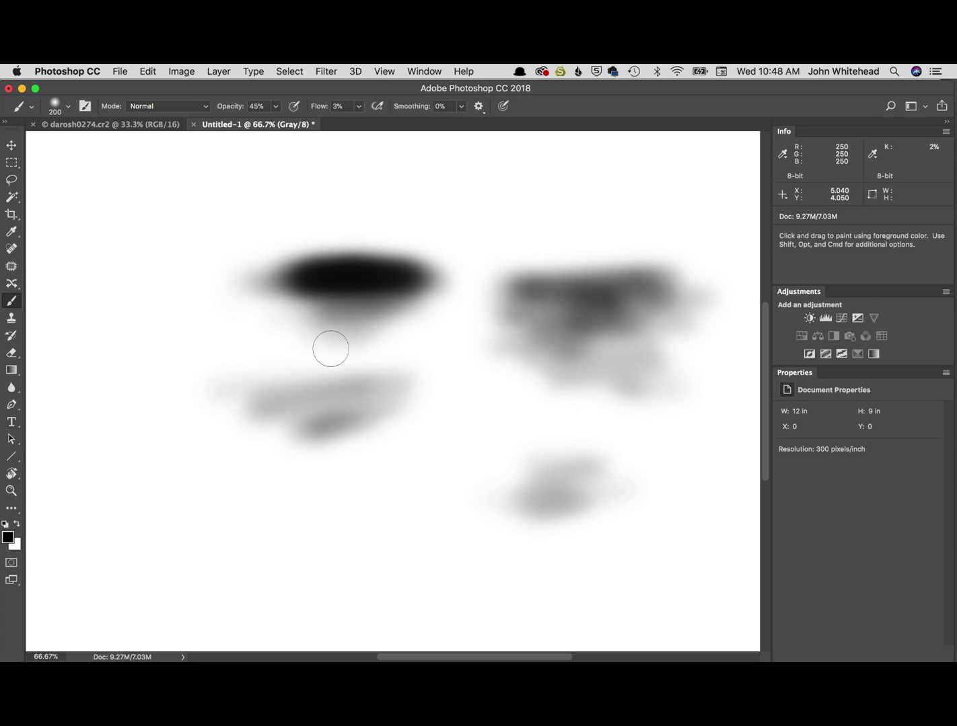
Step: Switch from the Gradient tool back to the Brush and reset it to 100% opacity and 100% flow
click(11, 371)
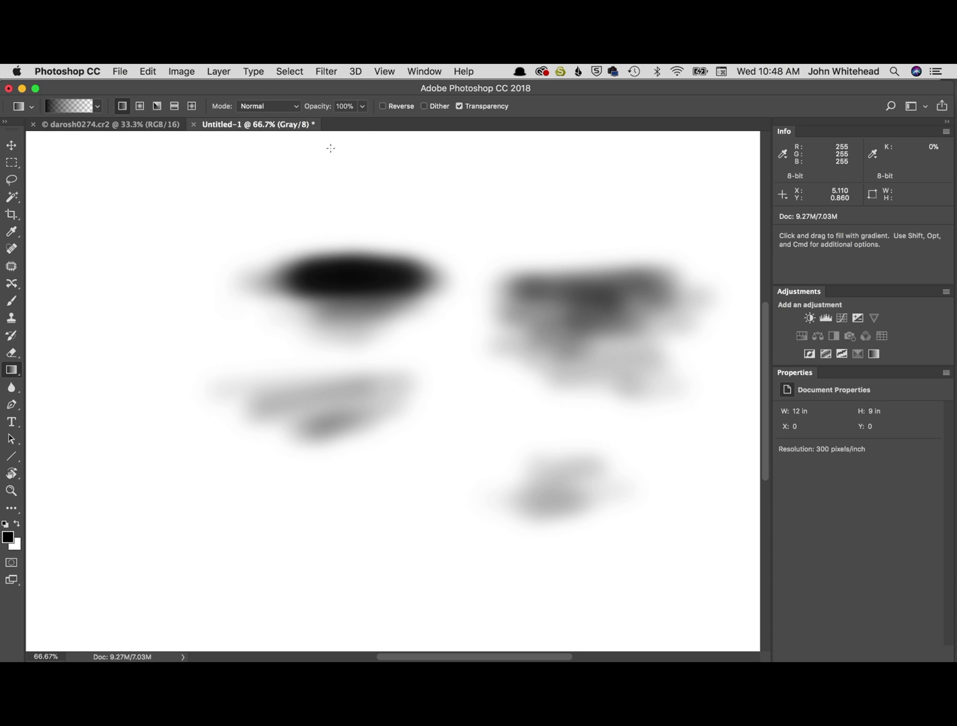
click(11, 300)
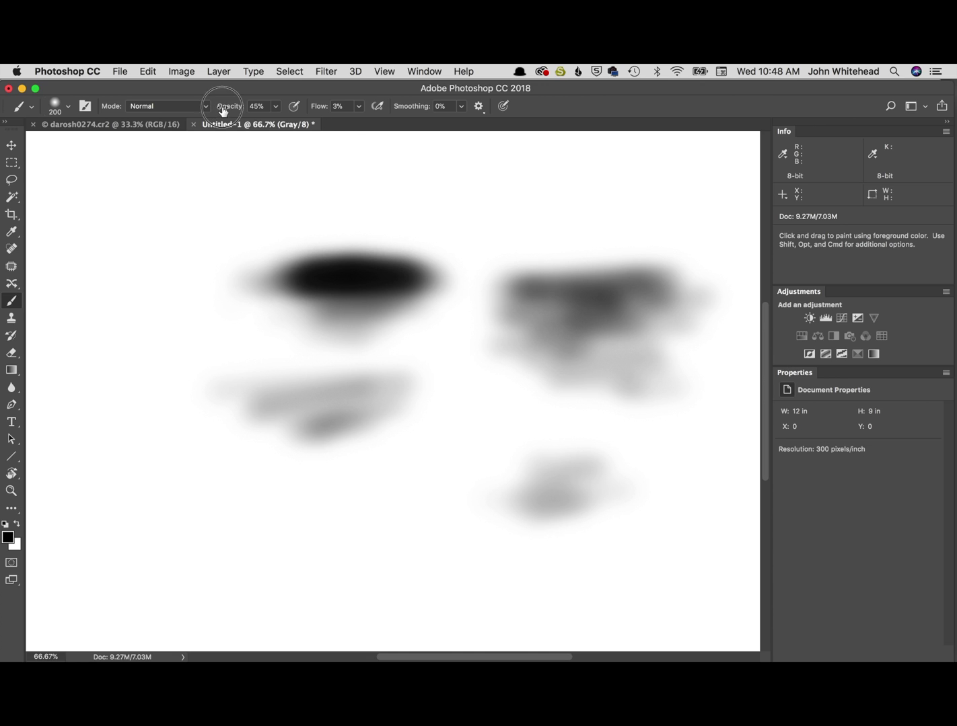
drag(222, 111, 395, 119)
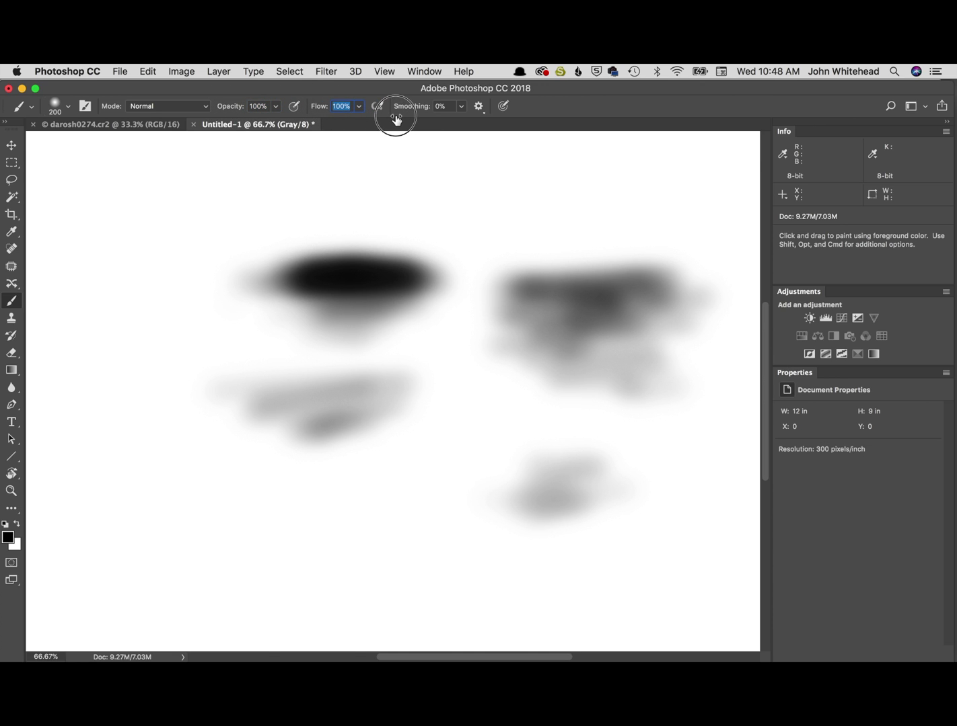